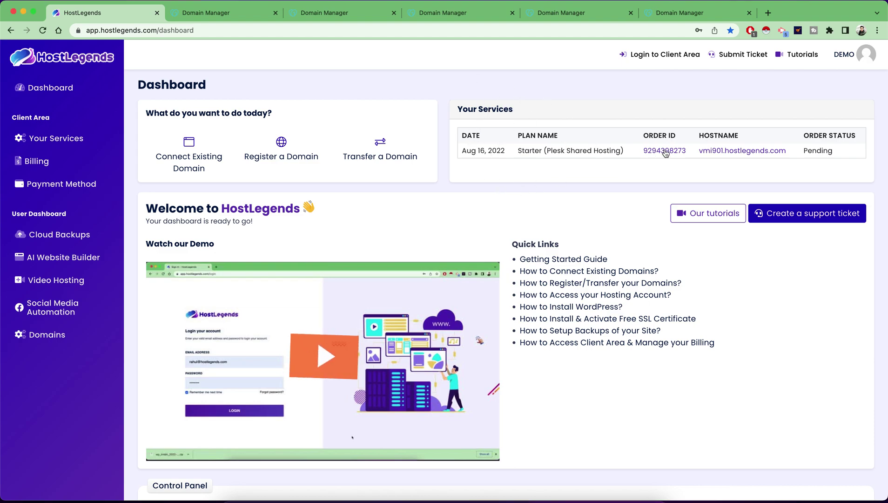
- Start adding a primary domain to the hosting plan from Your Services
left_click(197, 161)
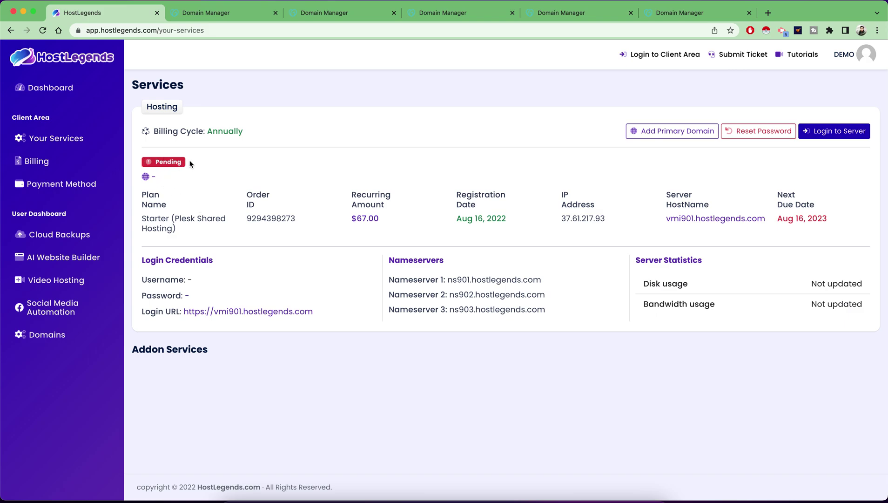
left_click(674, 137)
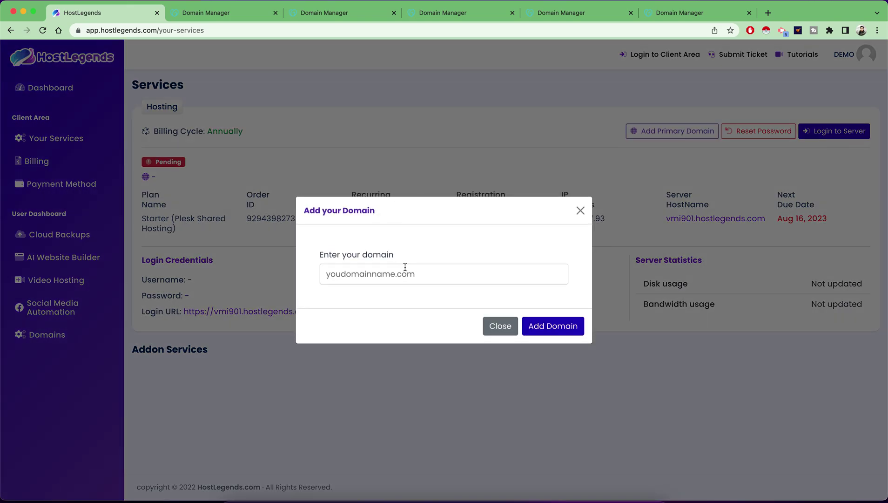
left_click(404, 275)
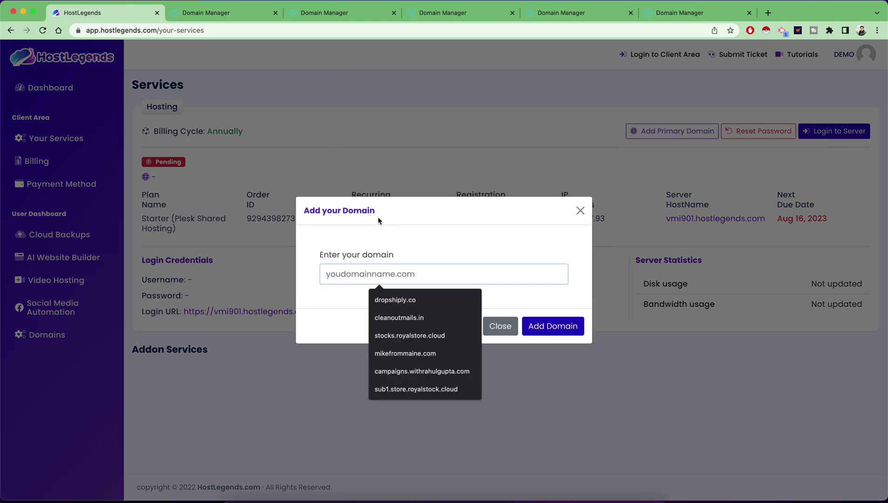
- Copy plotsandpockets.com from the GoDaddy domain settings back into HostLegends
left_click(218, 14)
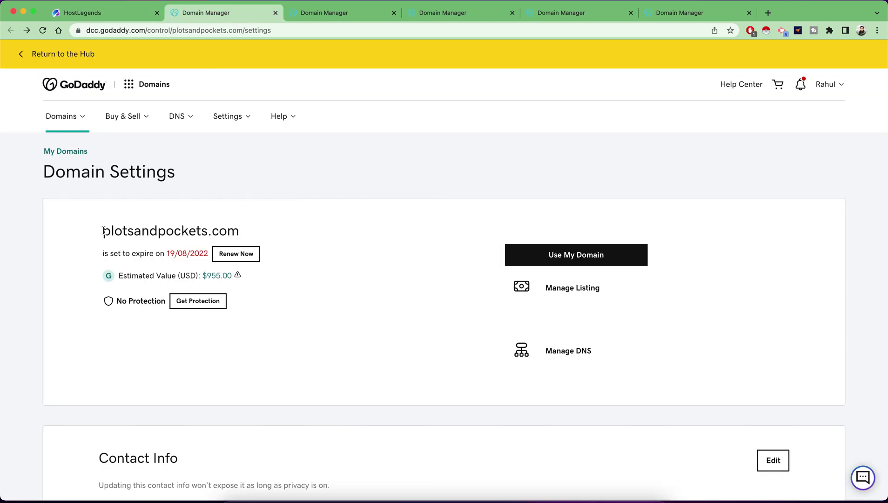
left_click_drag(103, 232, 253, 236)
key("super+c")
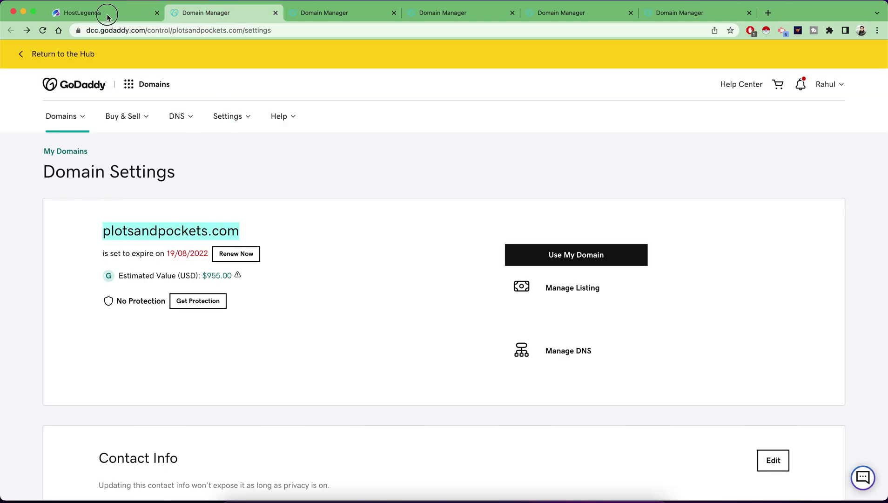
left_click(108, 14)
- Paste plotsandpockets.com, add it as the primary domain, and log in to the Plesk server
key("super+v")
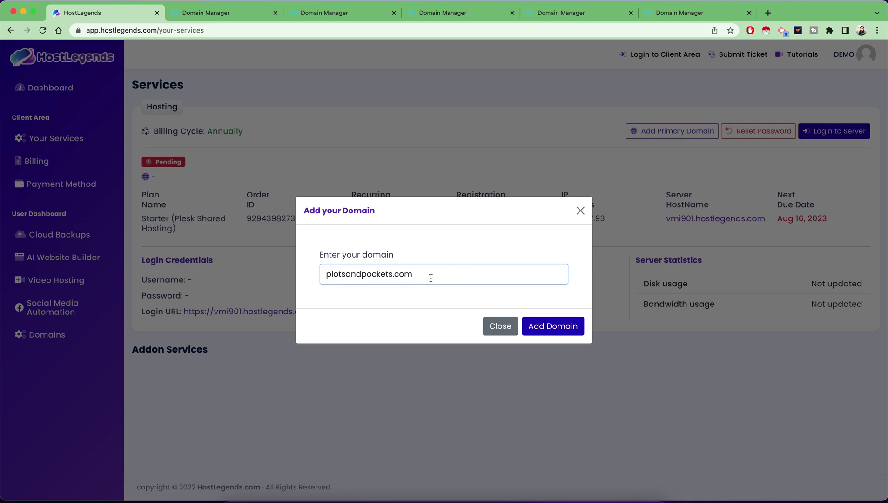
left_click(560, 327)
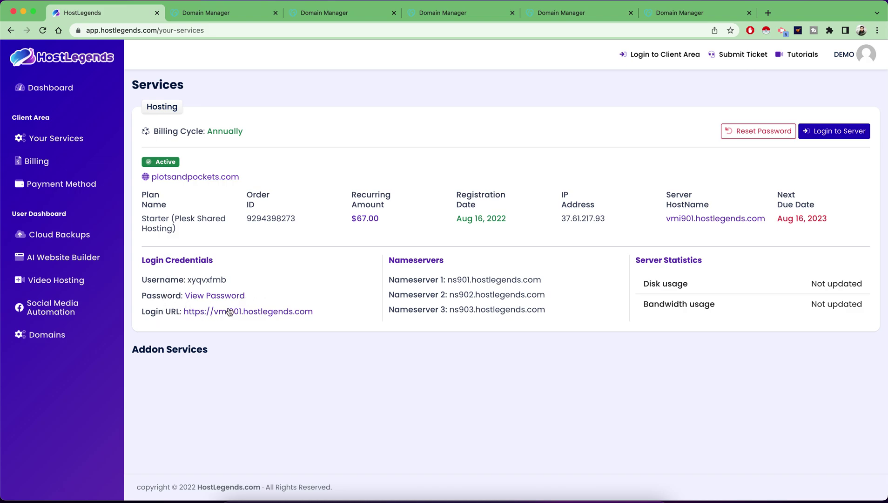
left_click(846, 134)
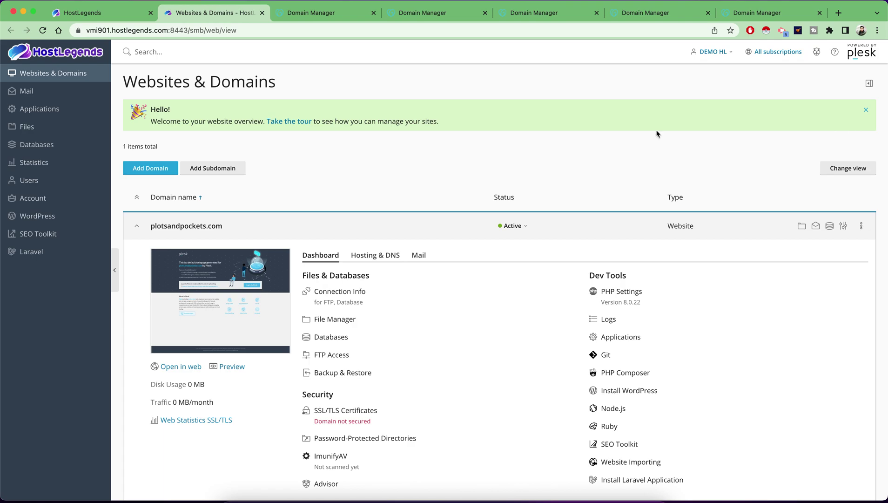
- Switch between the HostLegends service details and the plotsandpockets.com Plesk dashboard
left_click(89, 15)
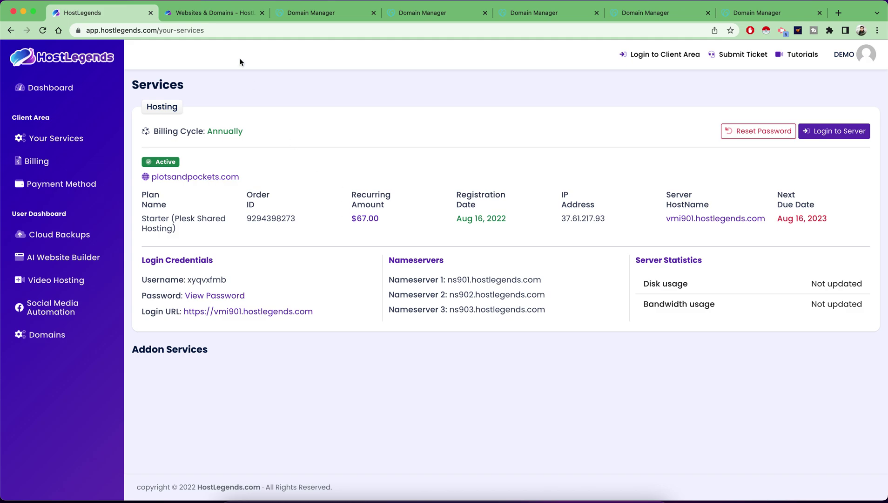
left_click(206, 15)
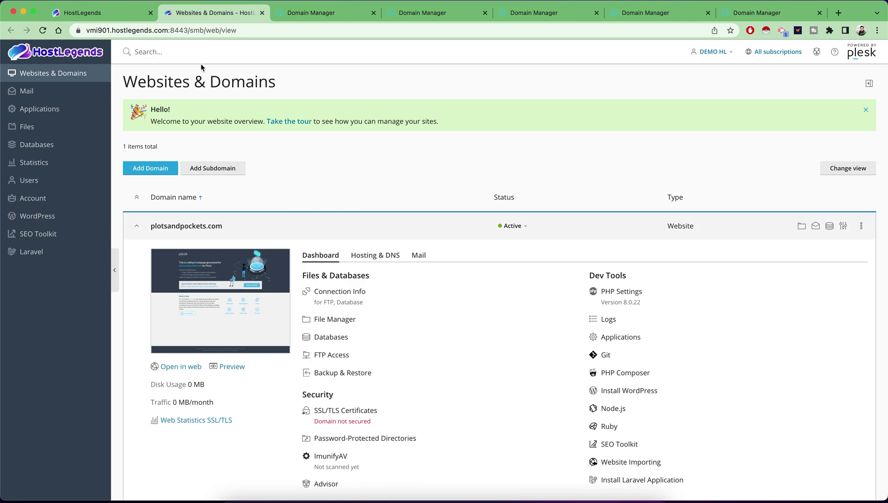
left_click(97, 13)
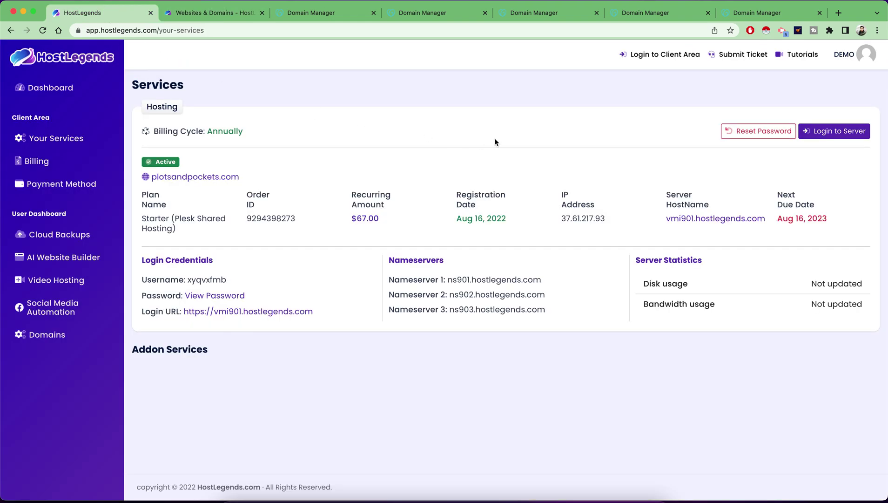